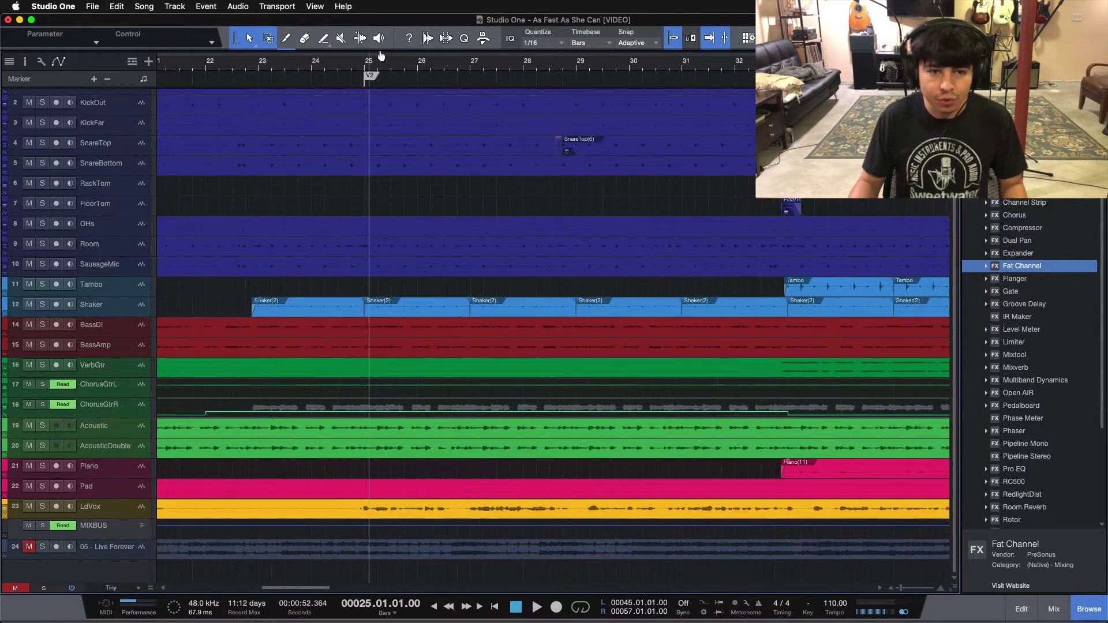
Zoom the Arrange view to bars 24–34 and play the verse from bar 25
key(w)
key(w)
key(w)
drag(444, 65, 424, 115)
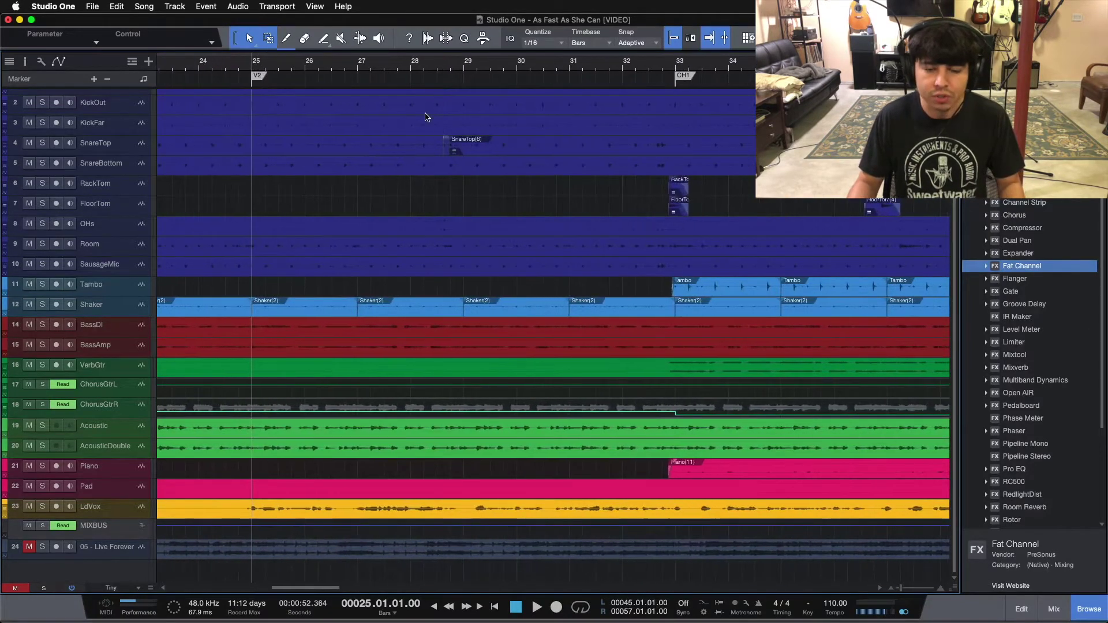
key(space)
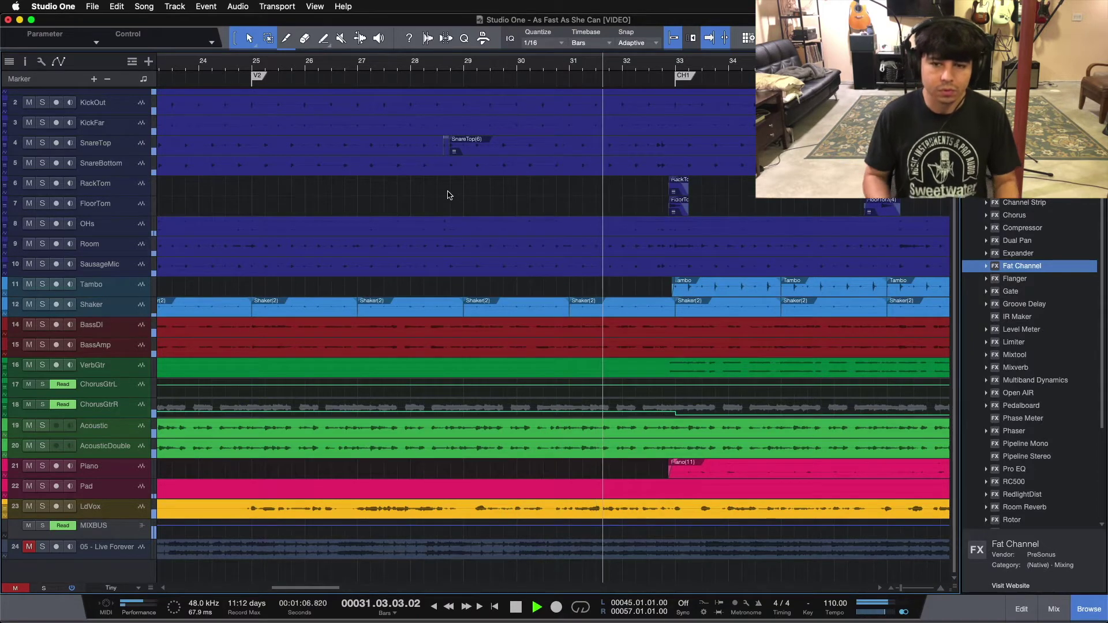
key(space)
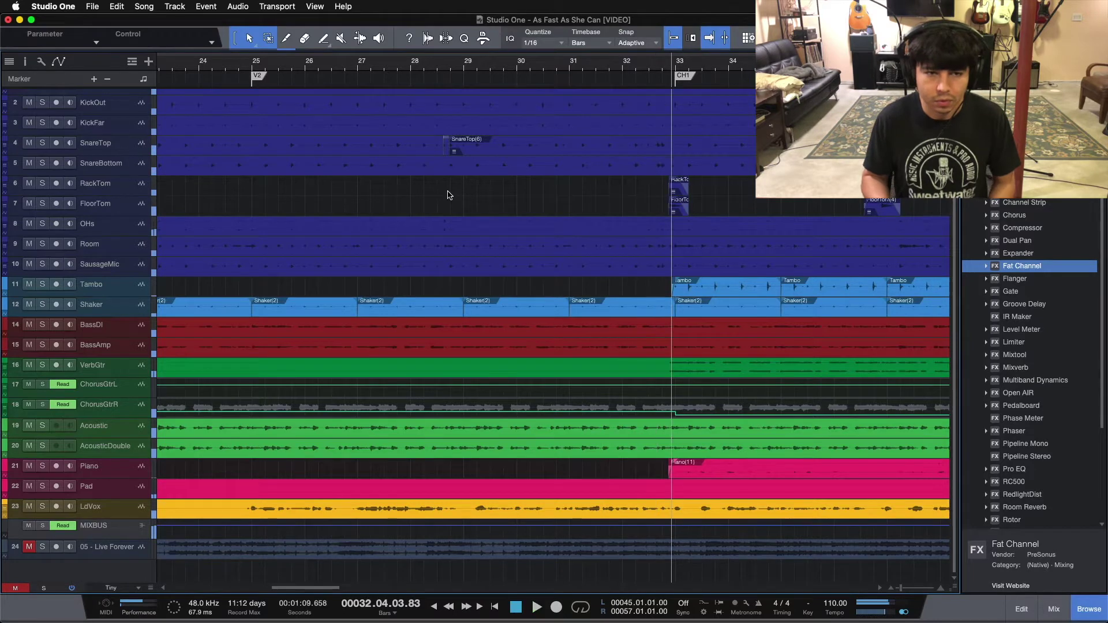
Return to marker V2 at bar 25 and replay the verse through bar 27
key(shift+b)
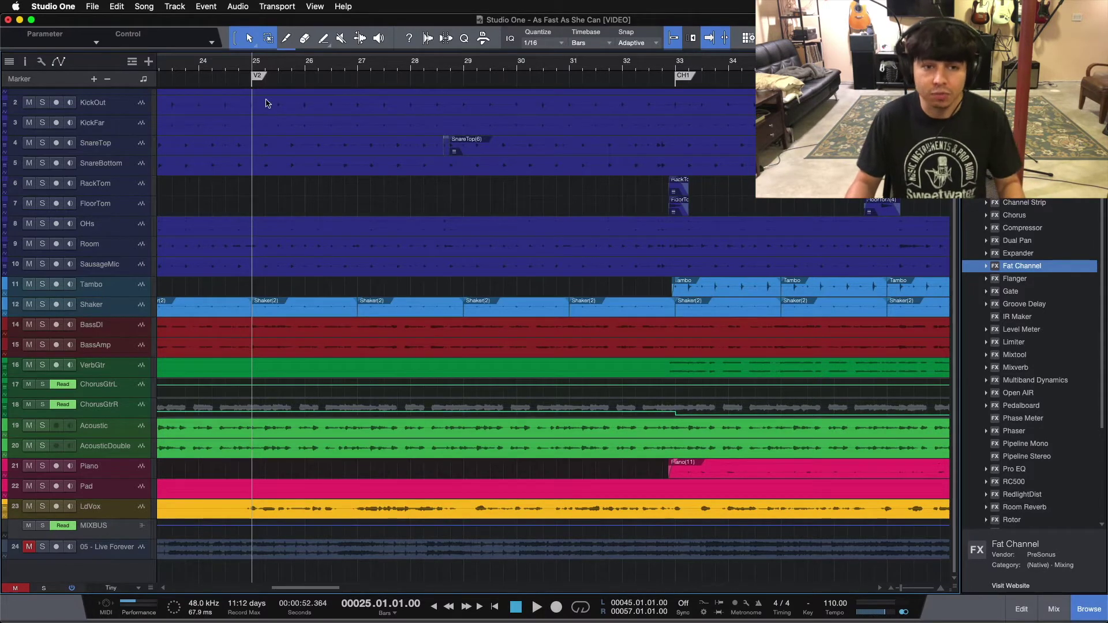
key(space)
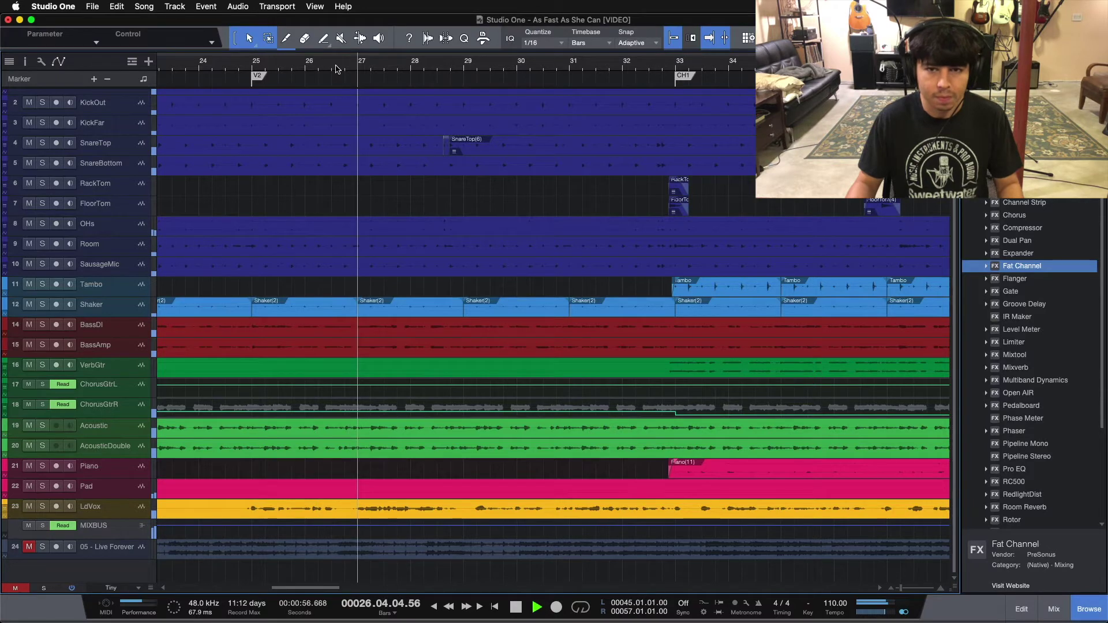
key(space)
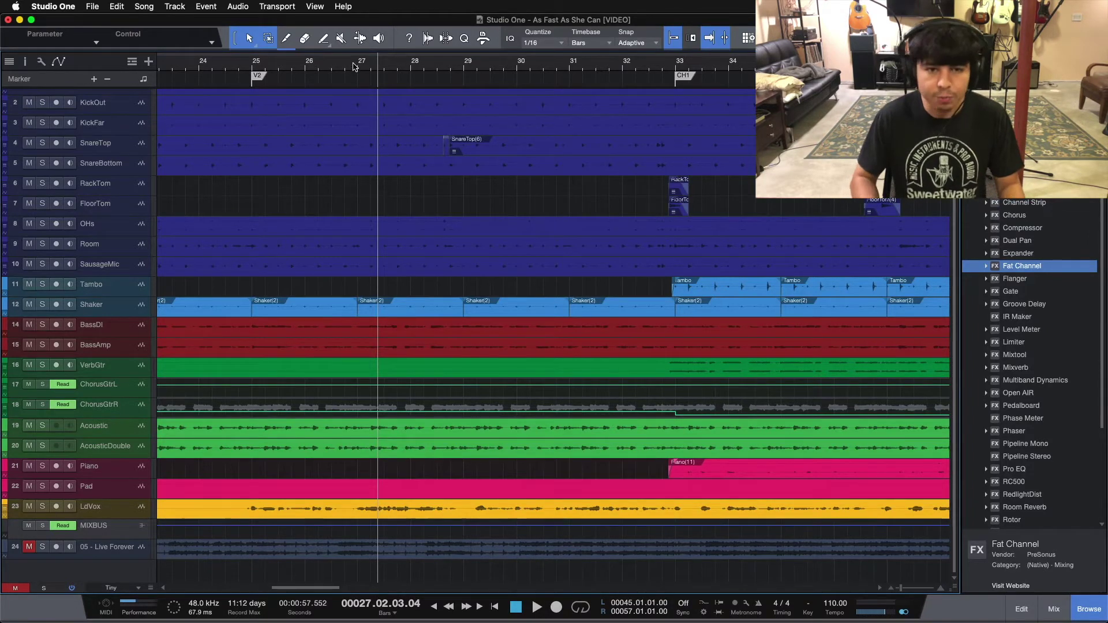
Play from bar 45 to bar 52, then mute the Piano track rather than soloing it
key(KP_1)
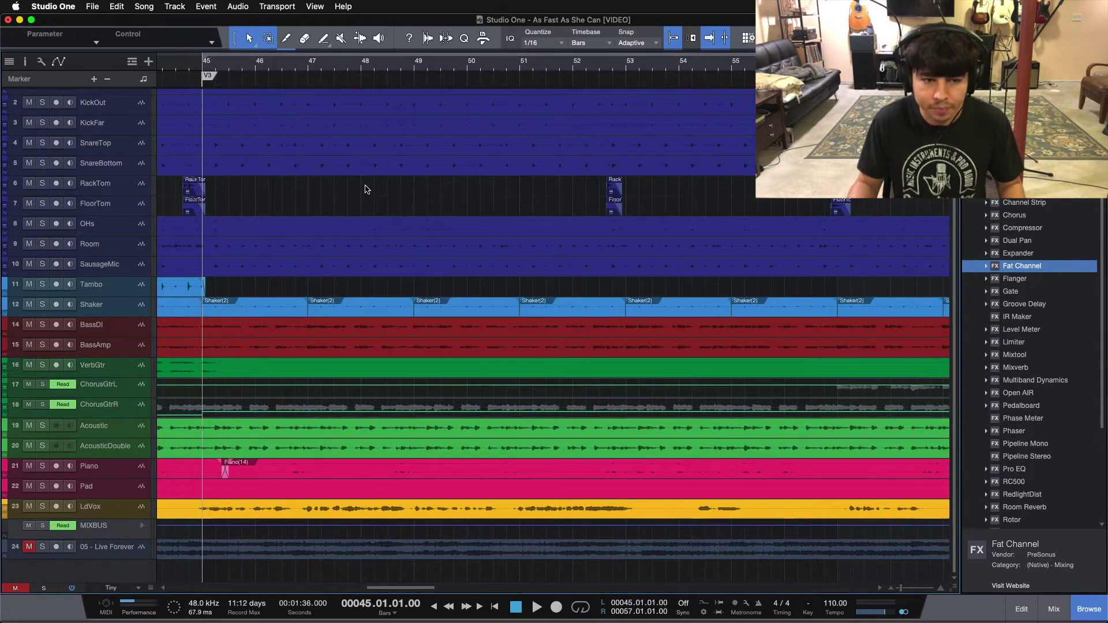
key(space)
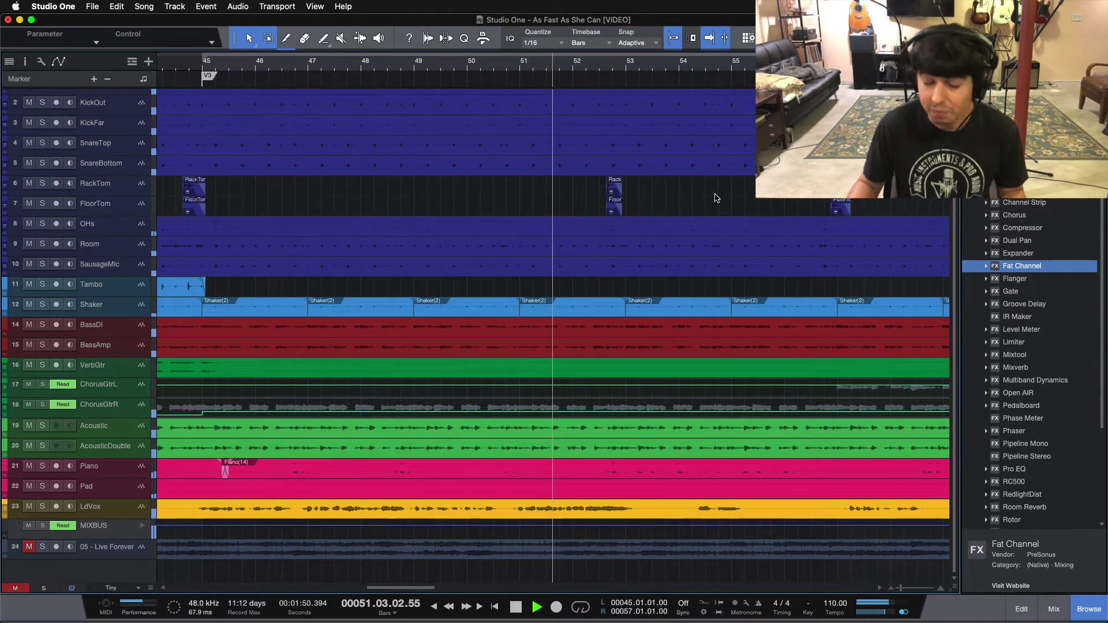
key(space)
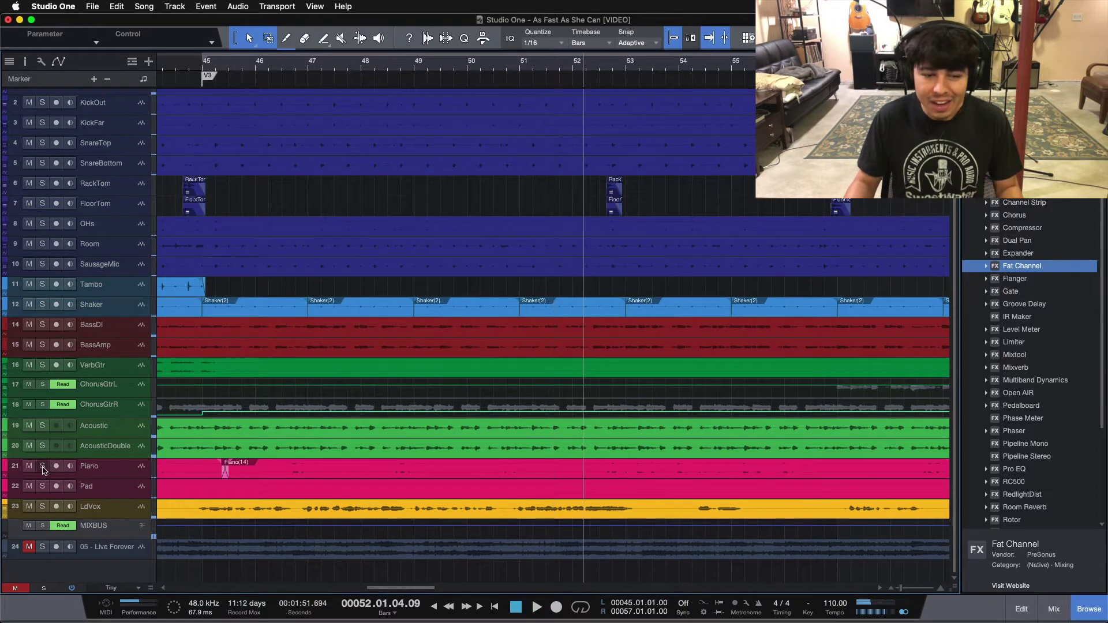
key(s)
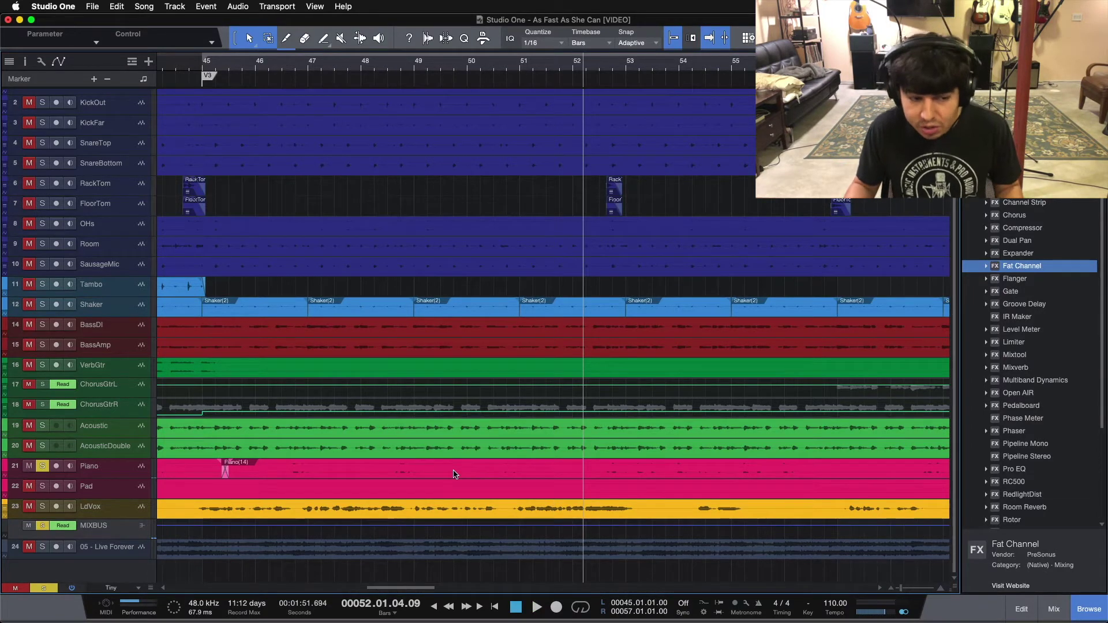
click(30, 469)
Return to bar 45 at V3 and play the section without the piano
click(196, 82)
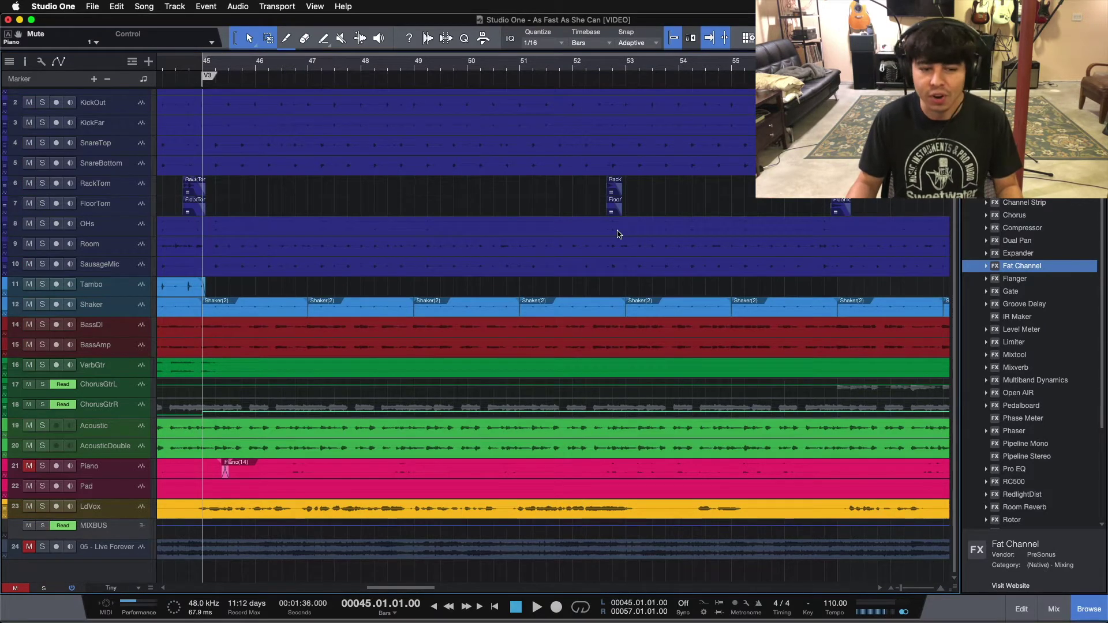
key(space)
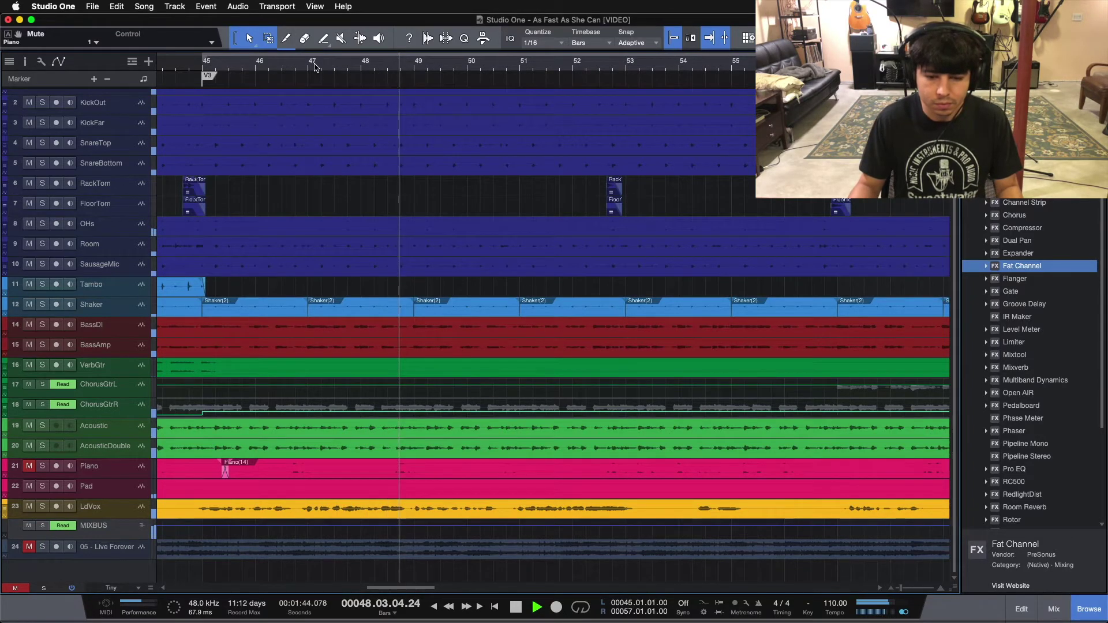
scroll(315, 68, down, 3)
key(space)
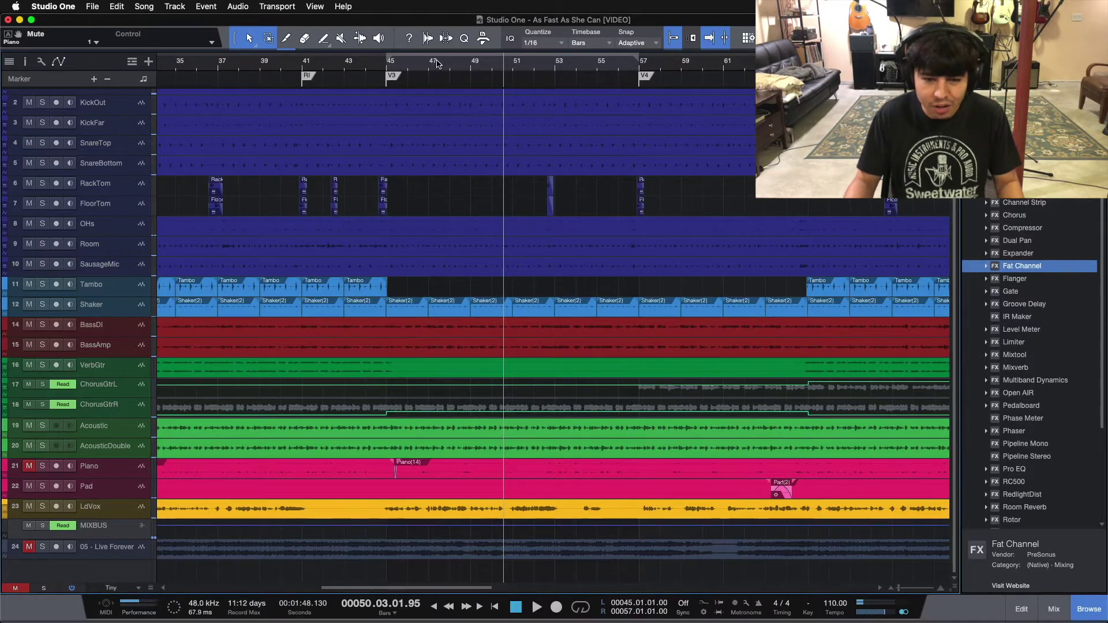
scroll(401, 82, up, 3)
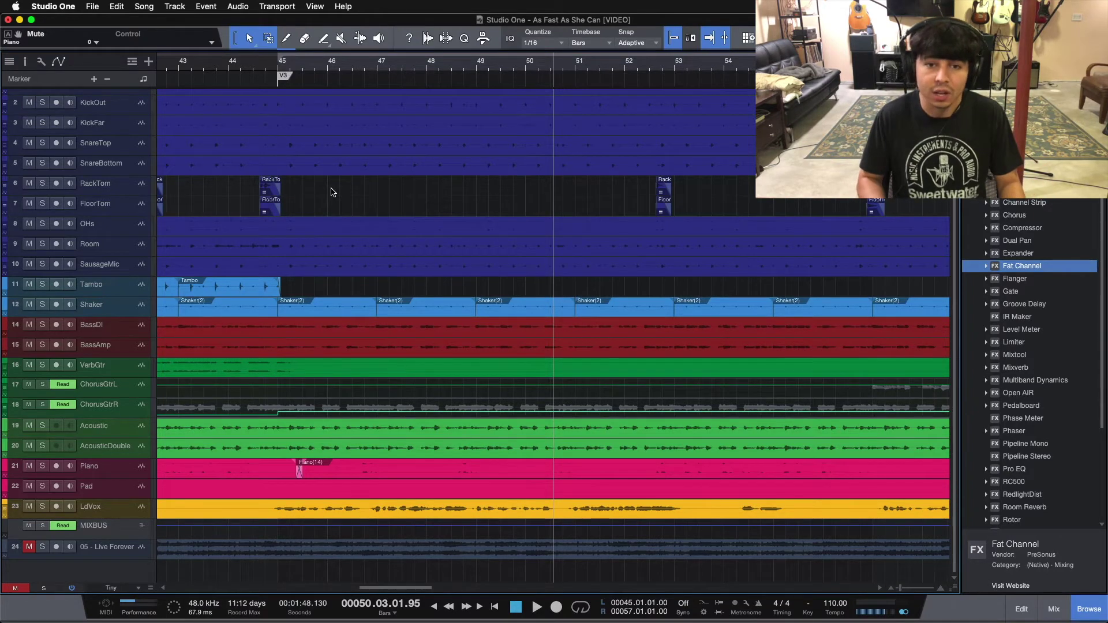
Replay from bar 45 with the view zoomed out to bars 40–58
key(KP_1)
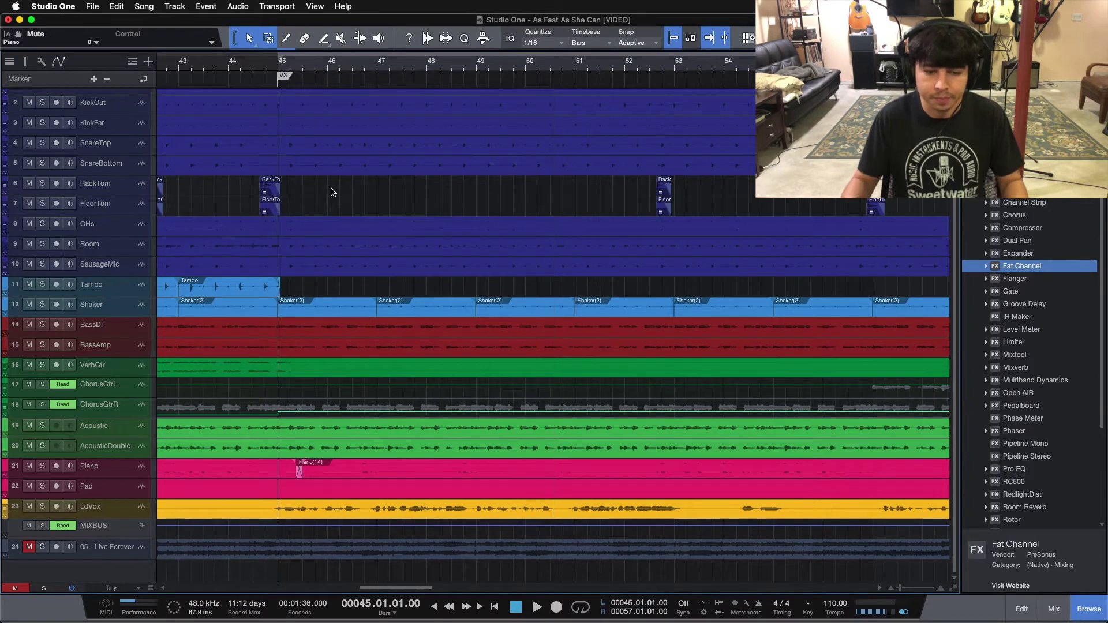
key(space)
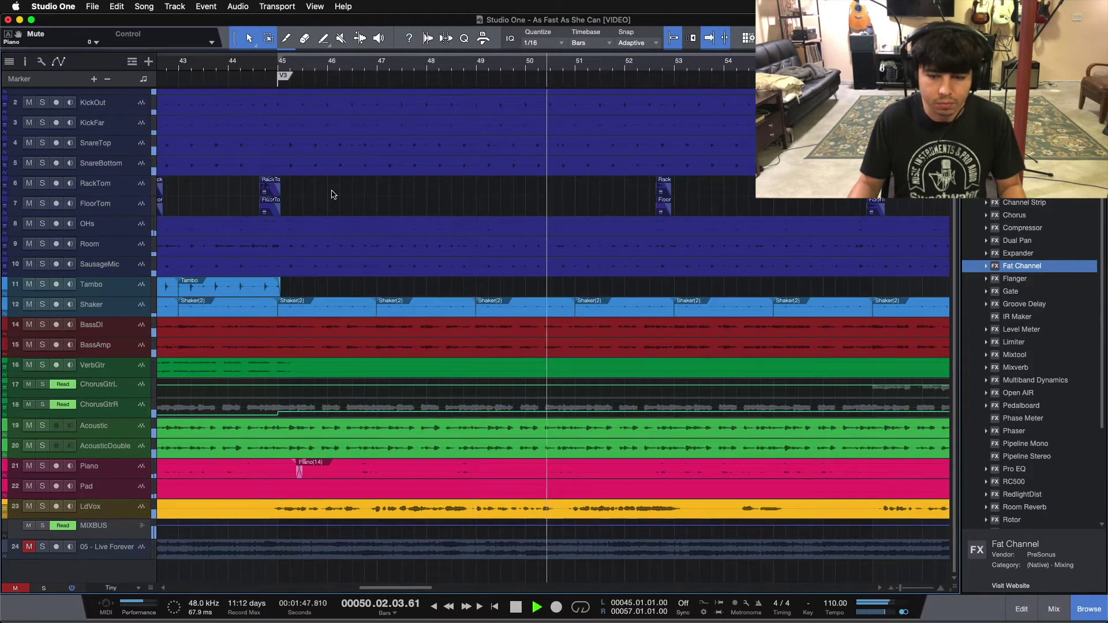
drag(547, 72, 547, 61)
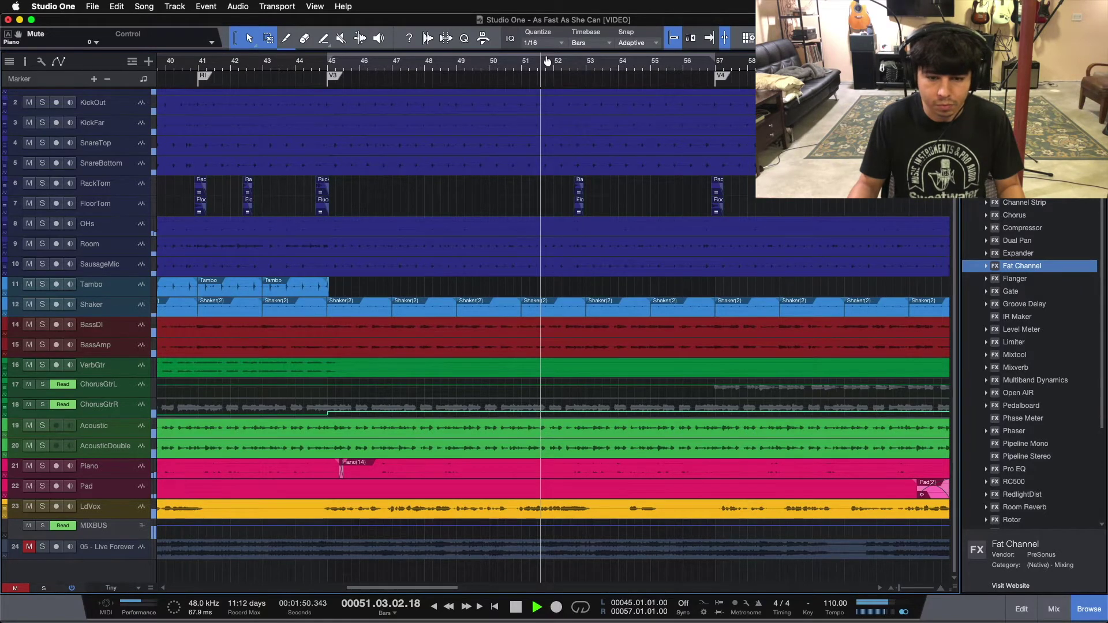
key(space)
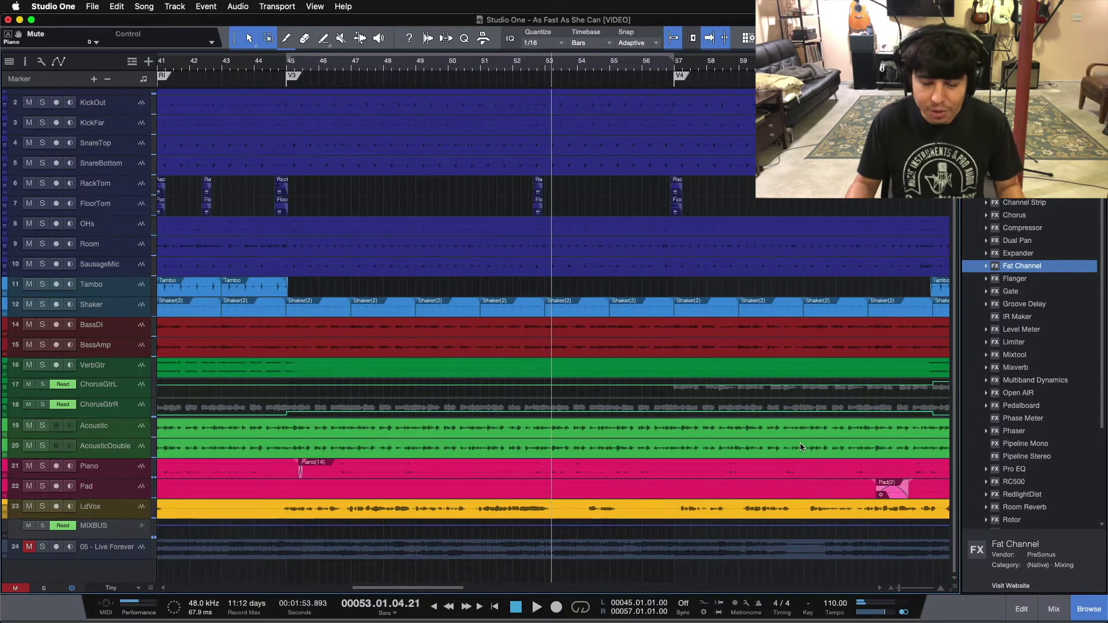
Mute Piano with M, play to bar 57 zoomed on bars 47–58, then return to bar 50
scroll(628, 104, right, 2)
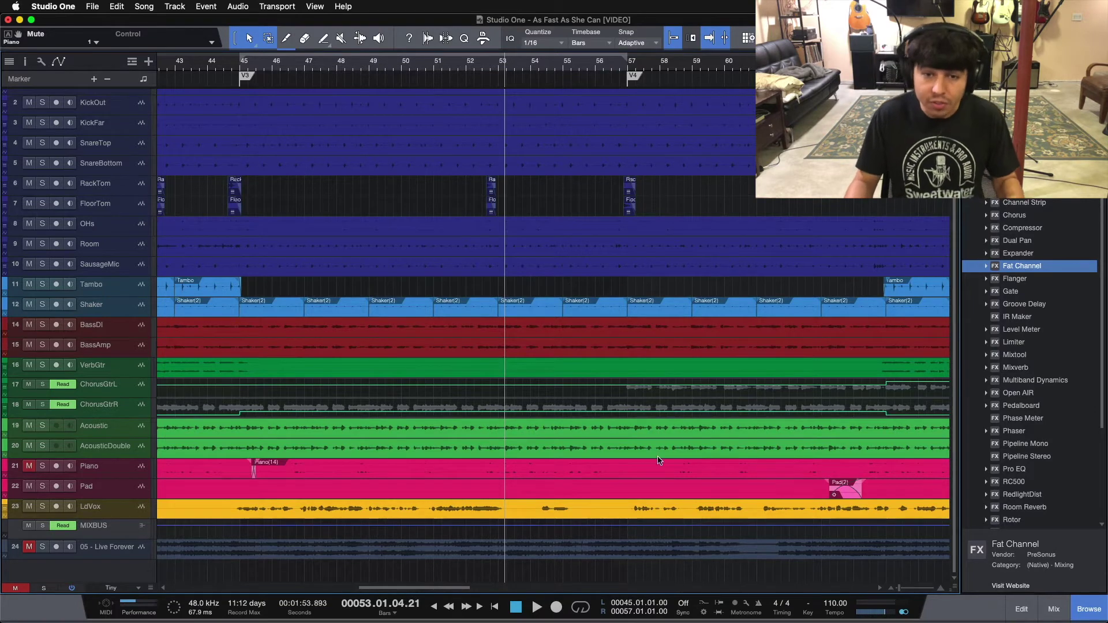
key(m)
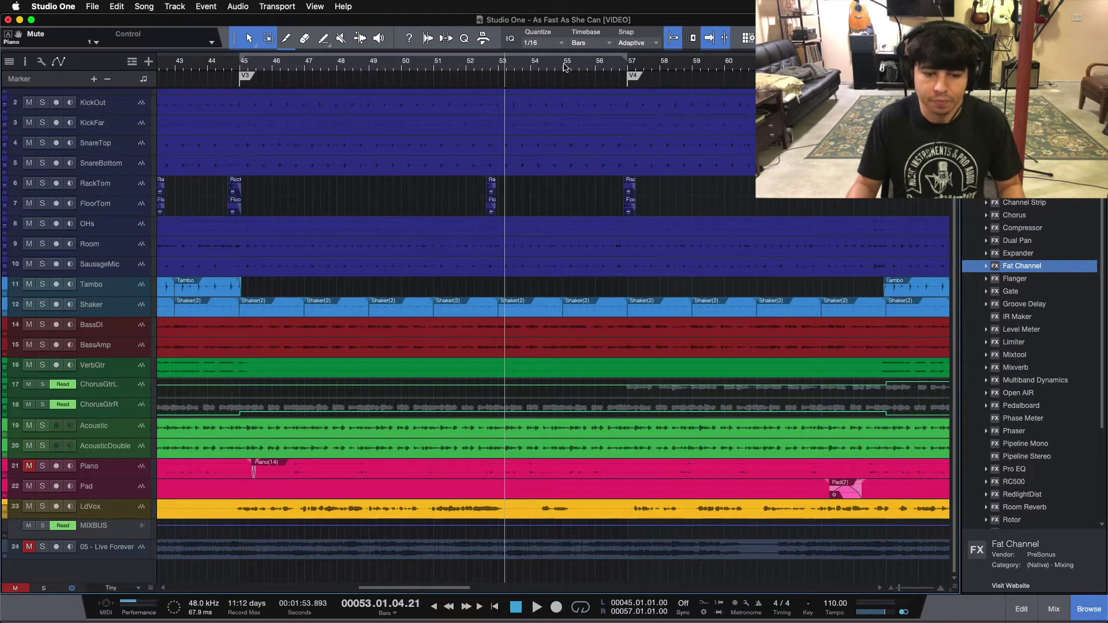
key(space)
key(e)
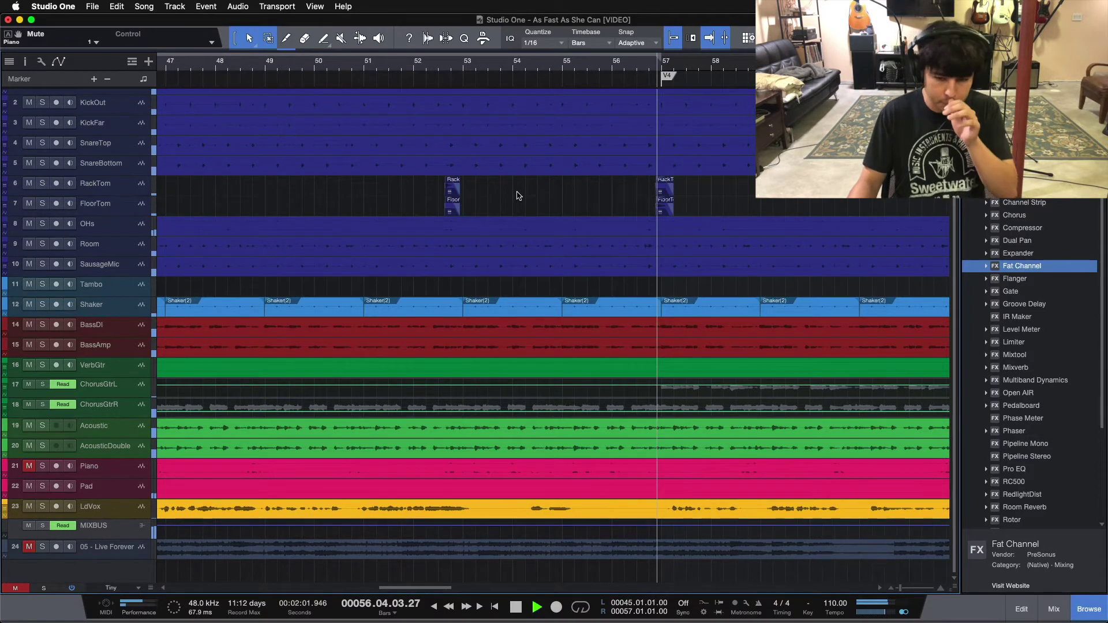
key(space)
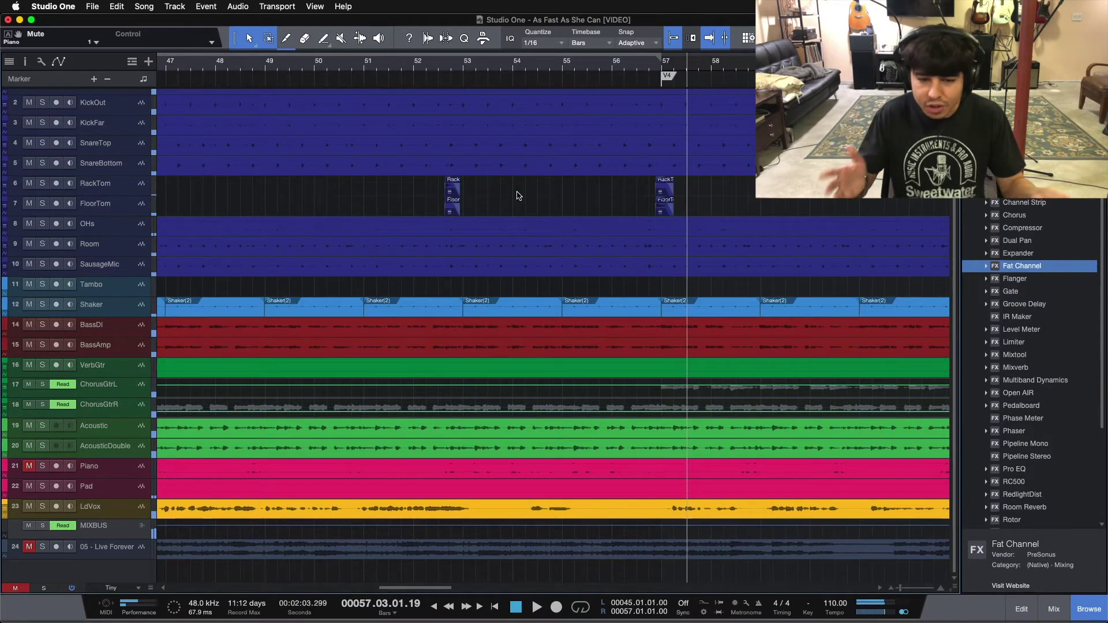
key(KP_0)
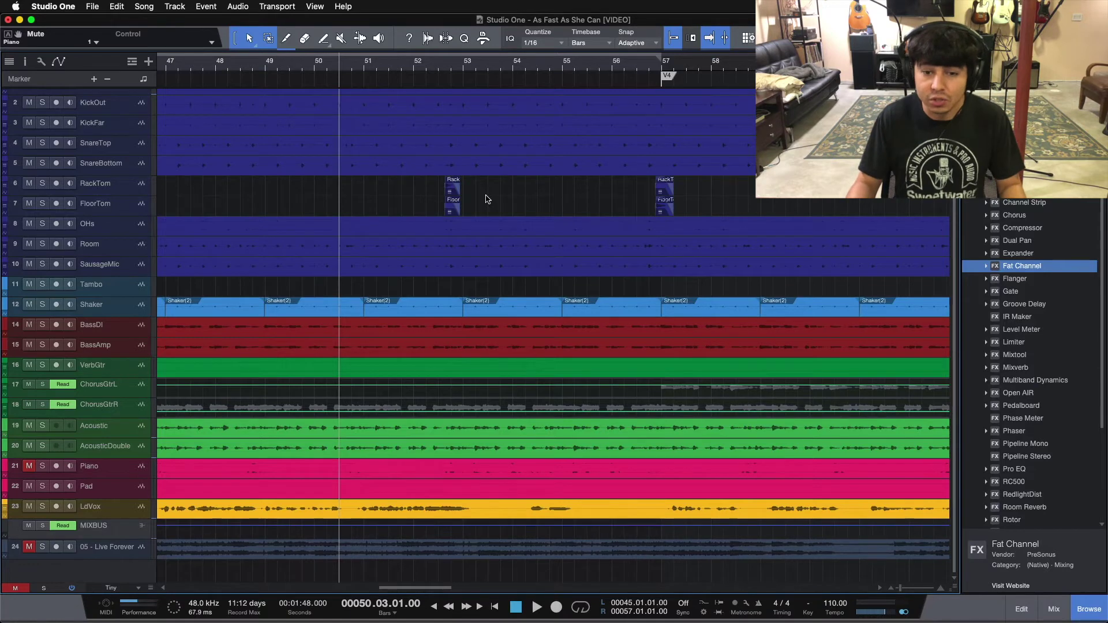
Unmute the Piano, play the passage again, then zoom in and return to bar 45
click(29, 466)
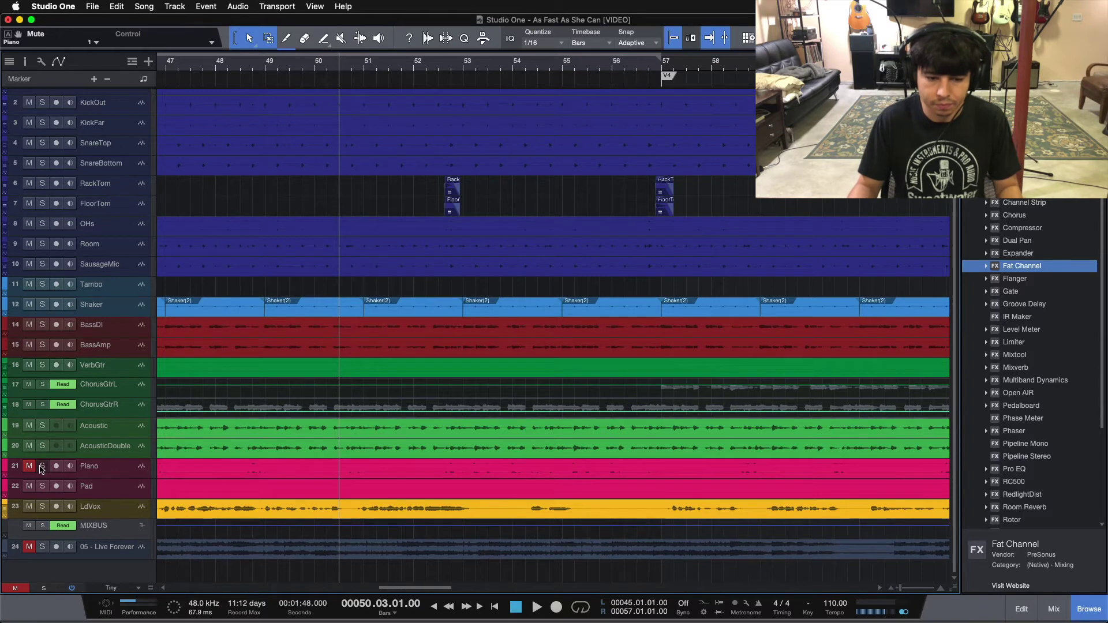
key(space)
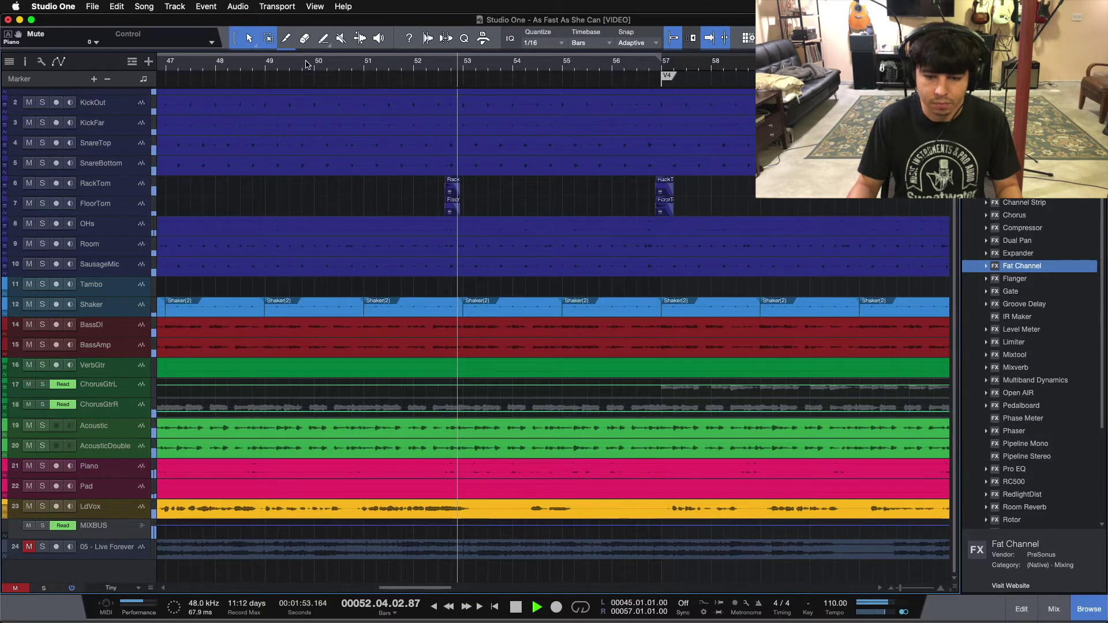
key(KP_Add)
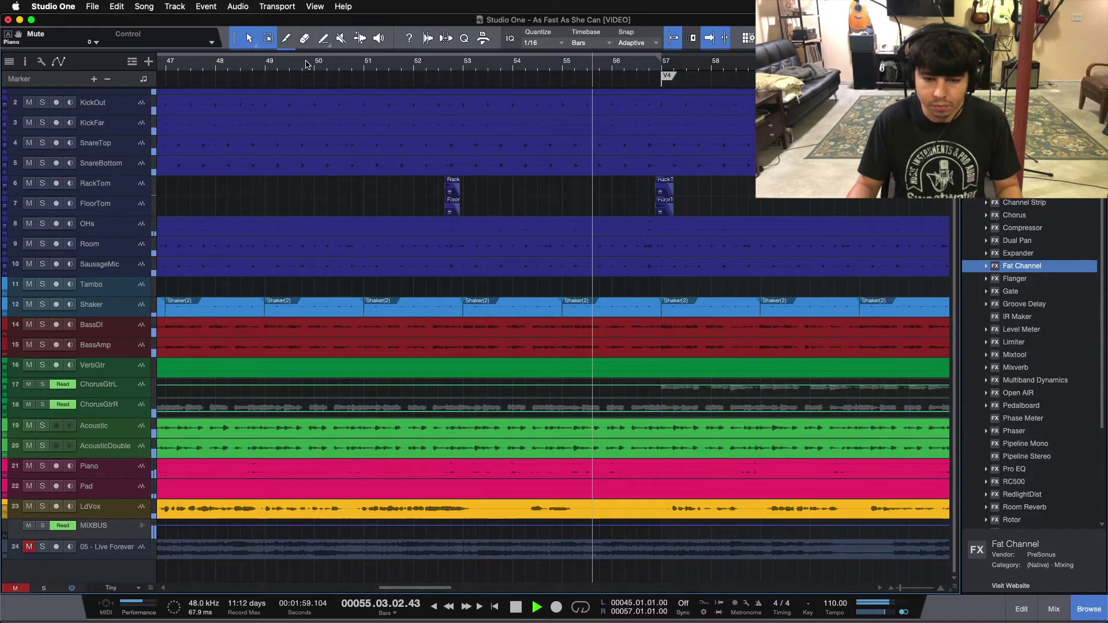
key(KP_Add)
key(KP_Add)
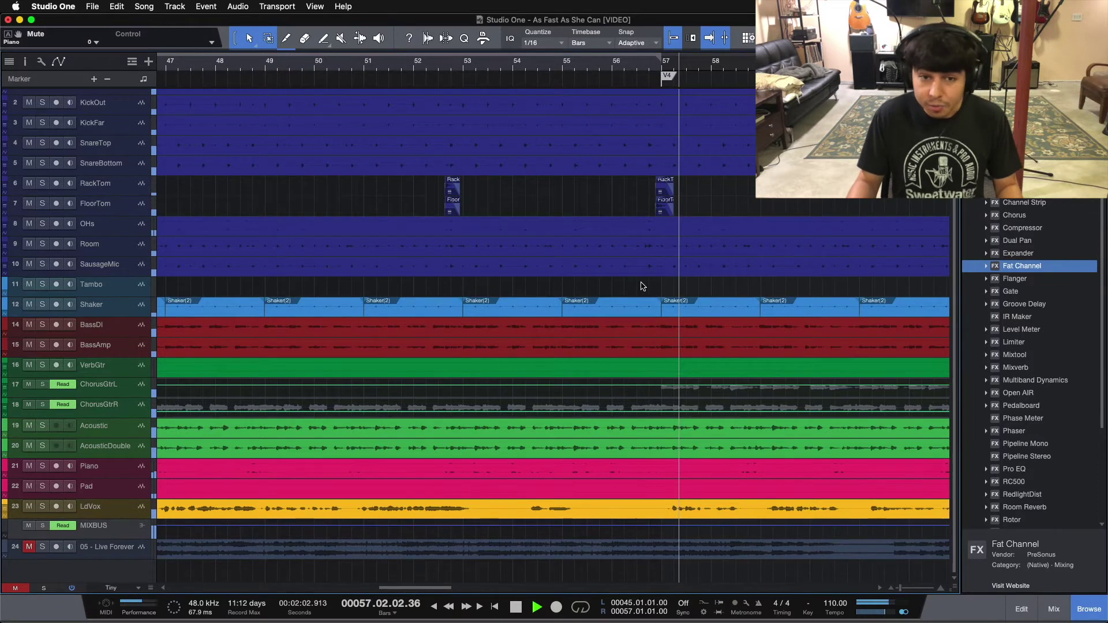
key(space)
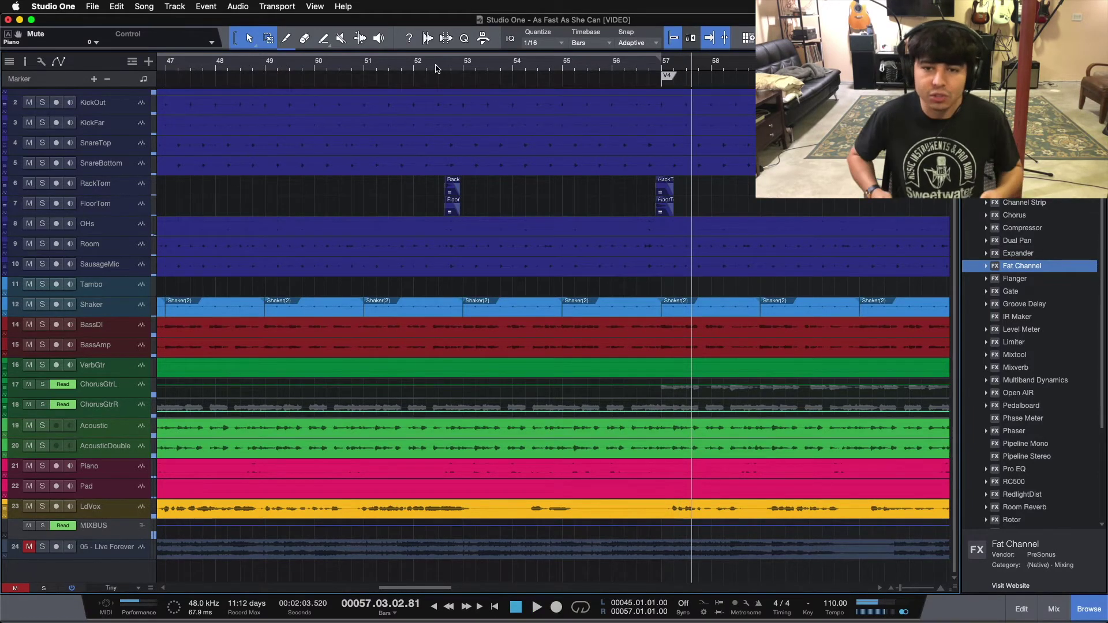
drag(437, 69, 400, 72)
key(KP_1)
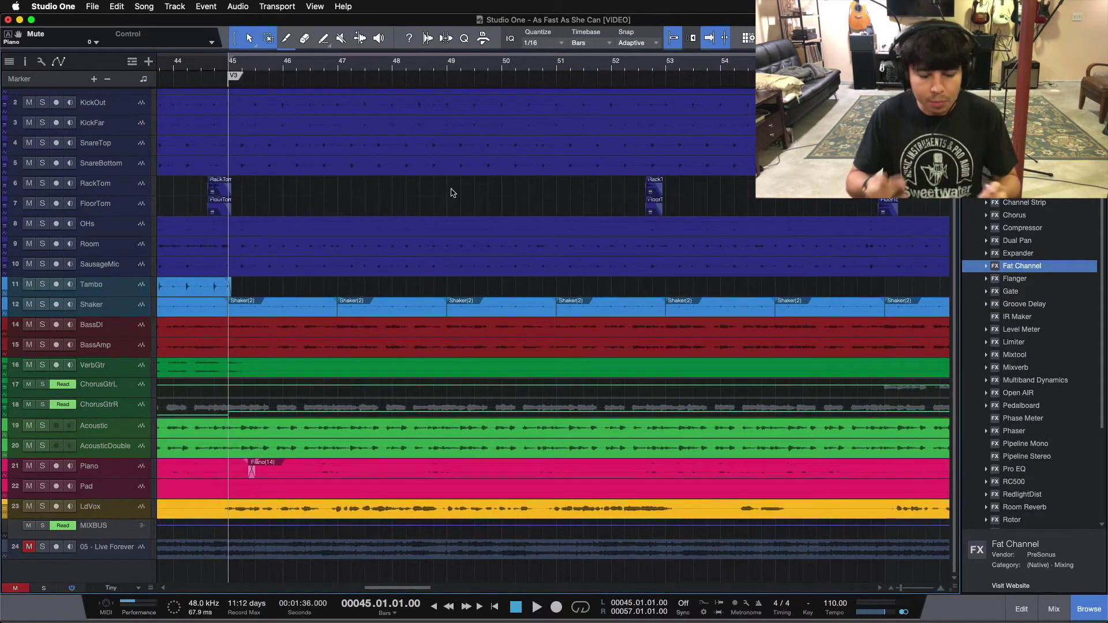
Solo Acoustic, AcousticDouble and LdVox, leaving the Piano track unsoloed
click(42, 426)
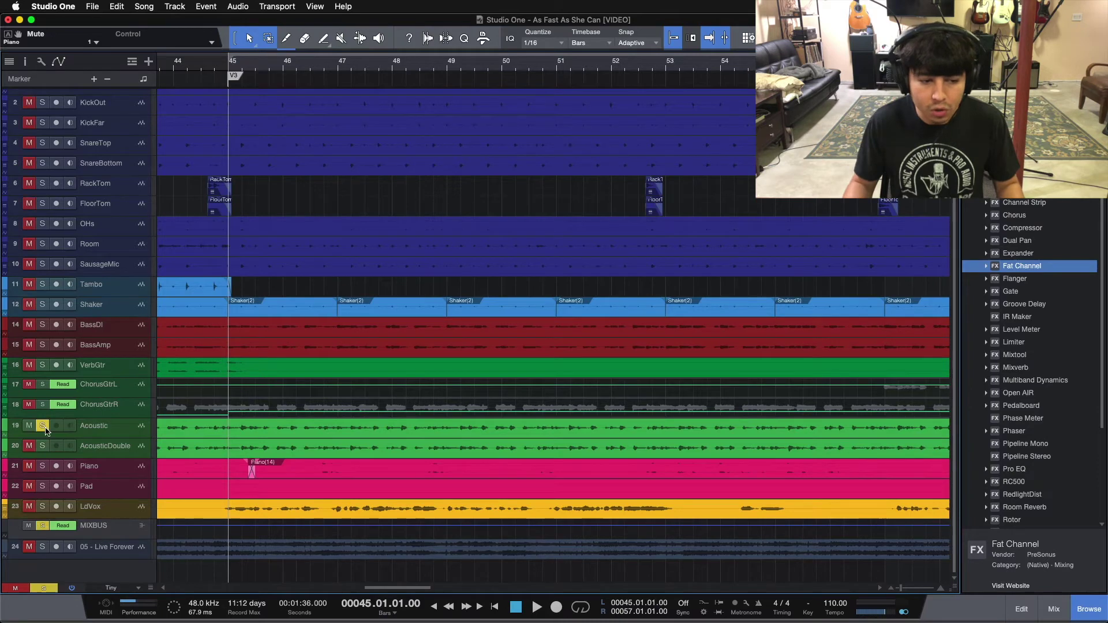
click(42, 445)
click(42, 506)
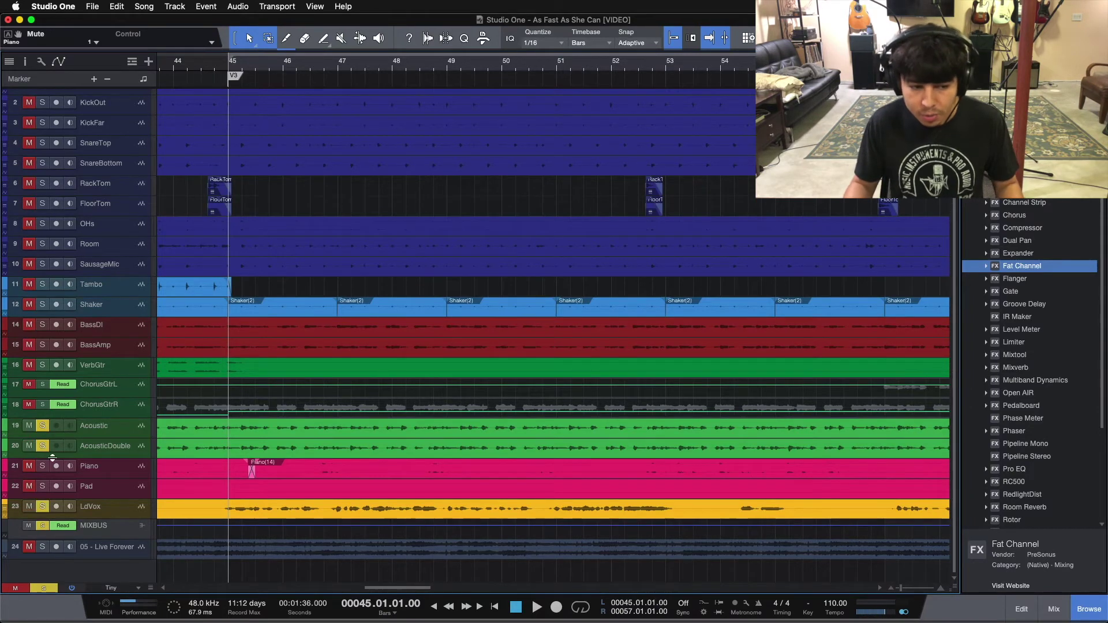
click(42, 466)
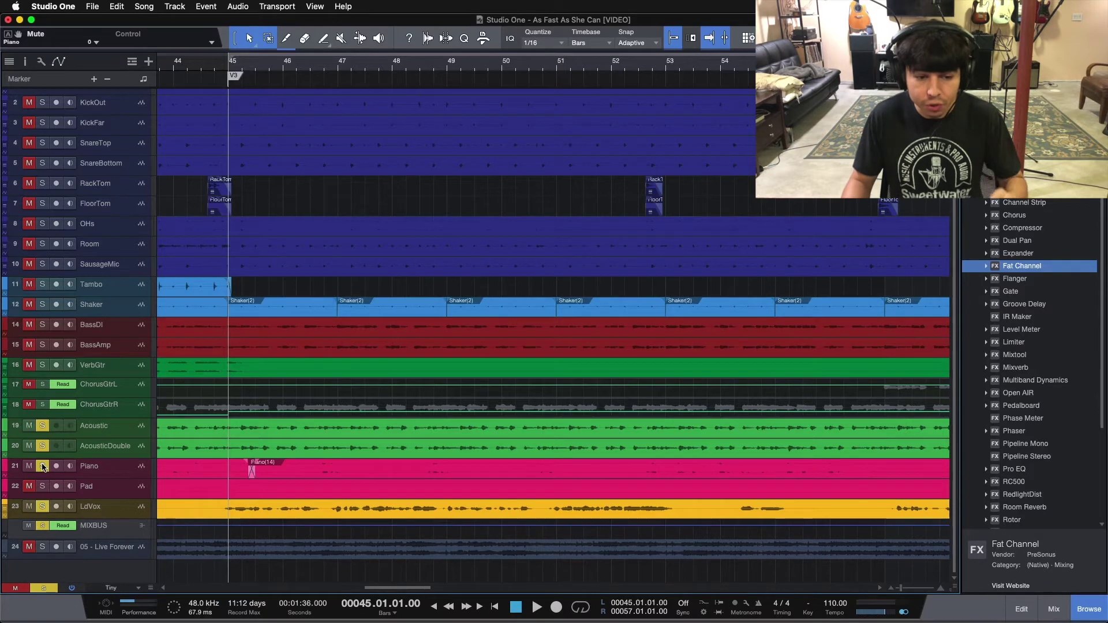
click(43, 467)
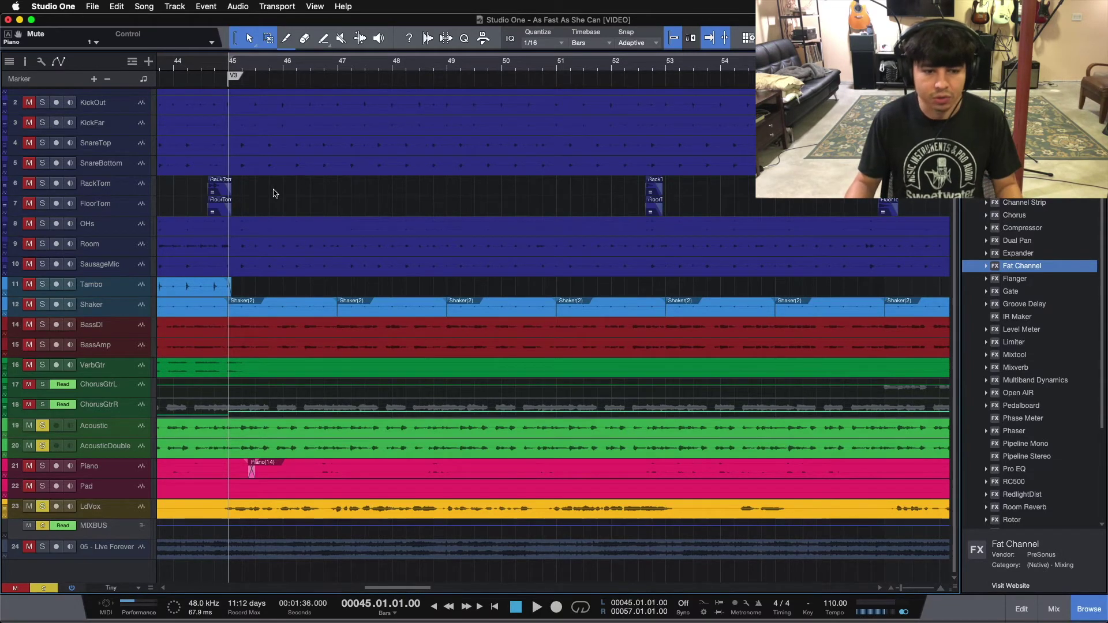
key(space)
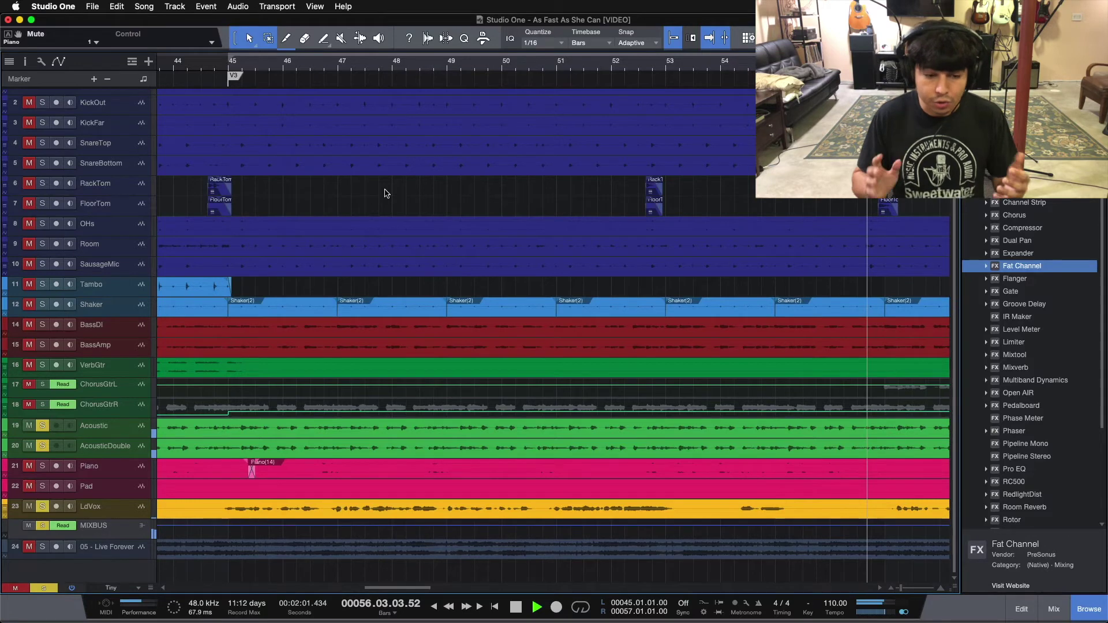
key(space)
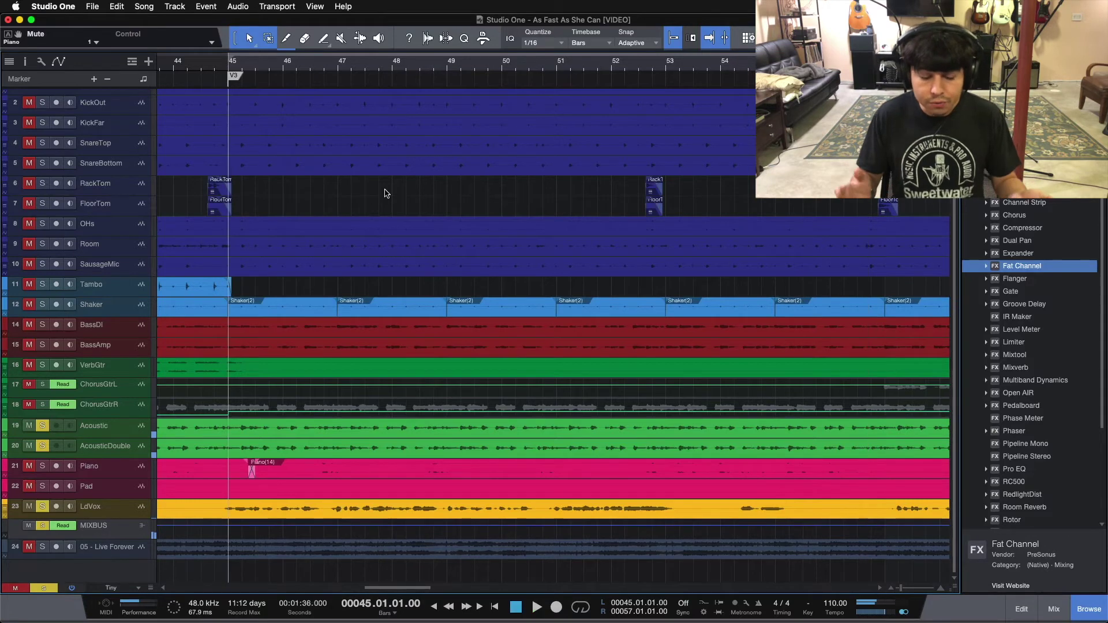
Solo Piano, play the verse, unsolo both acoustic guitar tracks and return to bar 45
click(42, 468)
key(space)
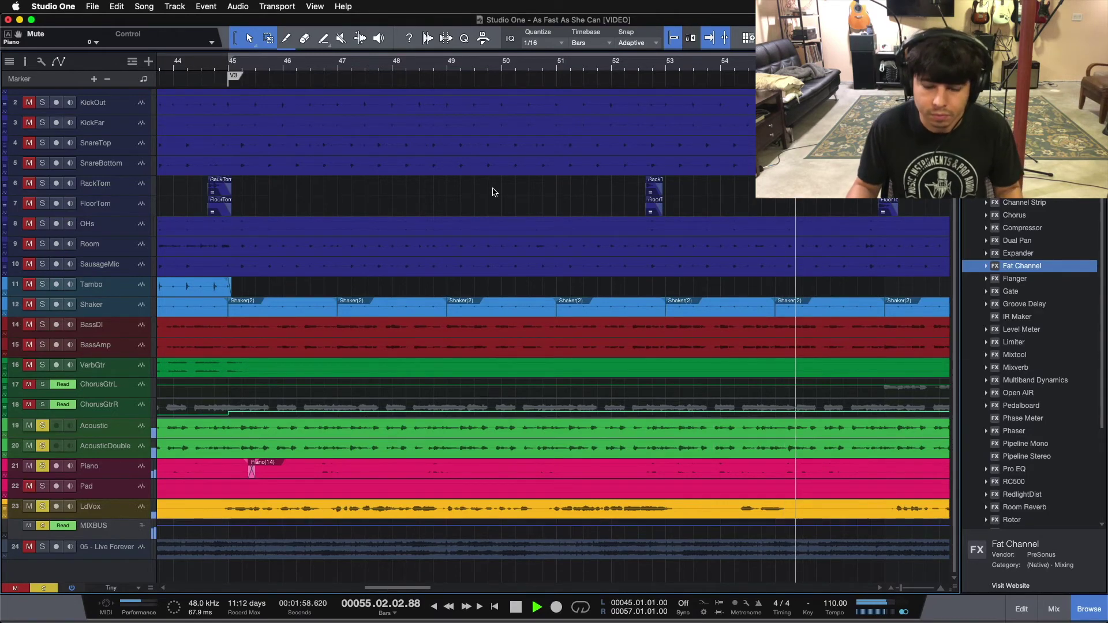
key(space)
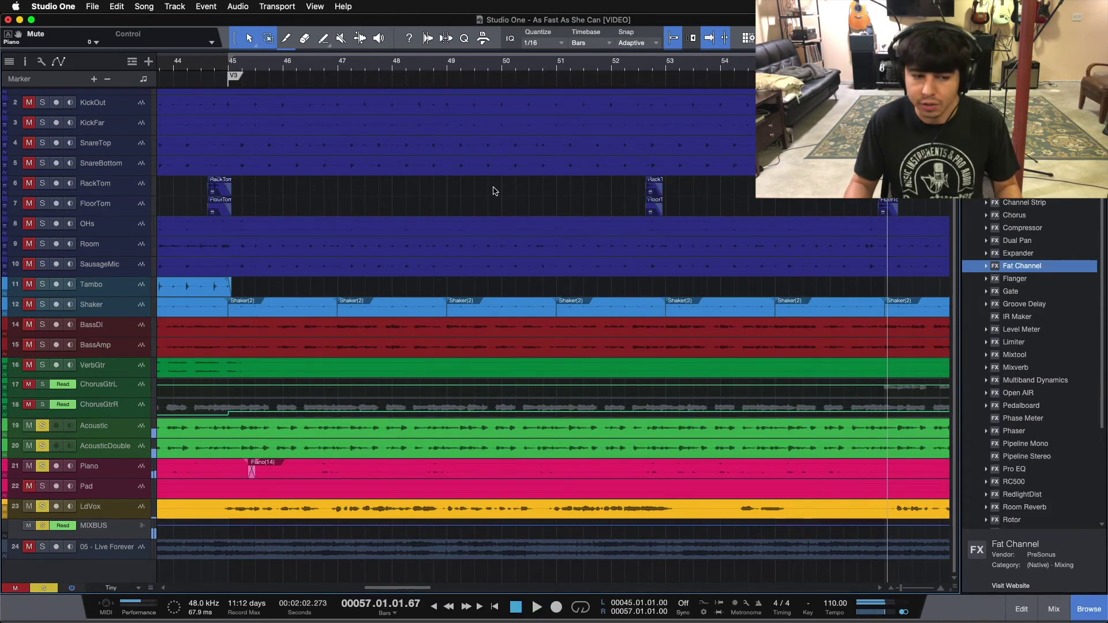
super+click(44, 465)
key(KP_0)
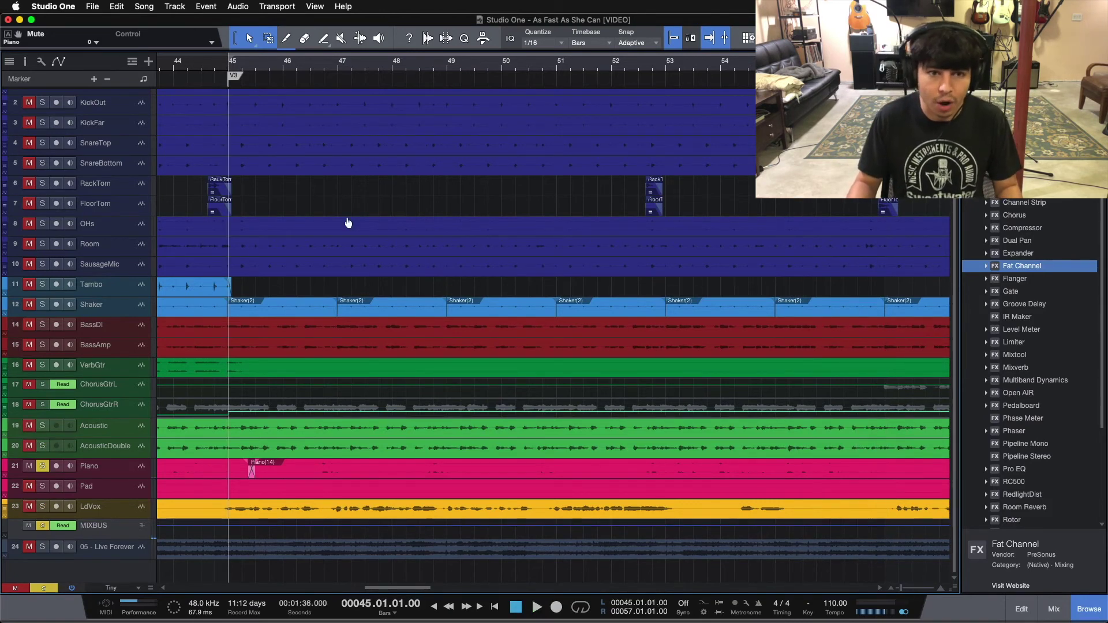
Set all tracks to Medium height and play the soloed Piano from bar 46
click(310, 64)
click(111, 587)
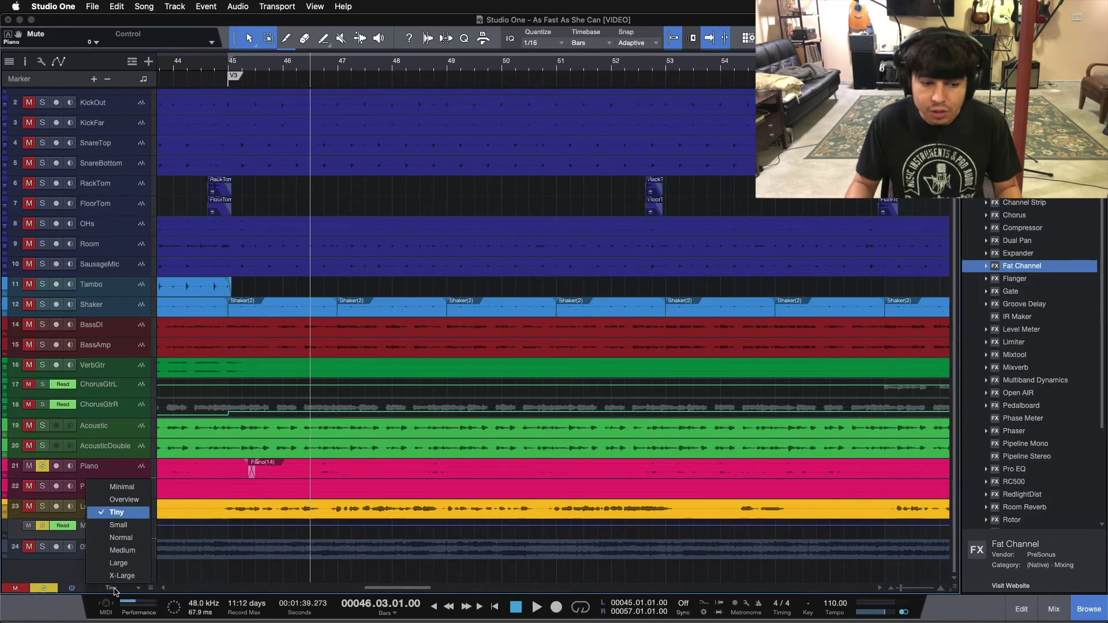
click(113, 554)
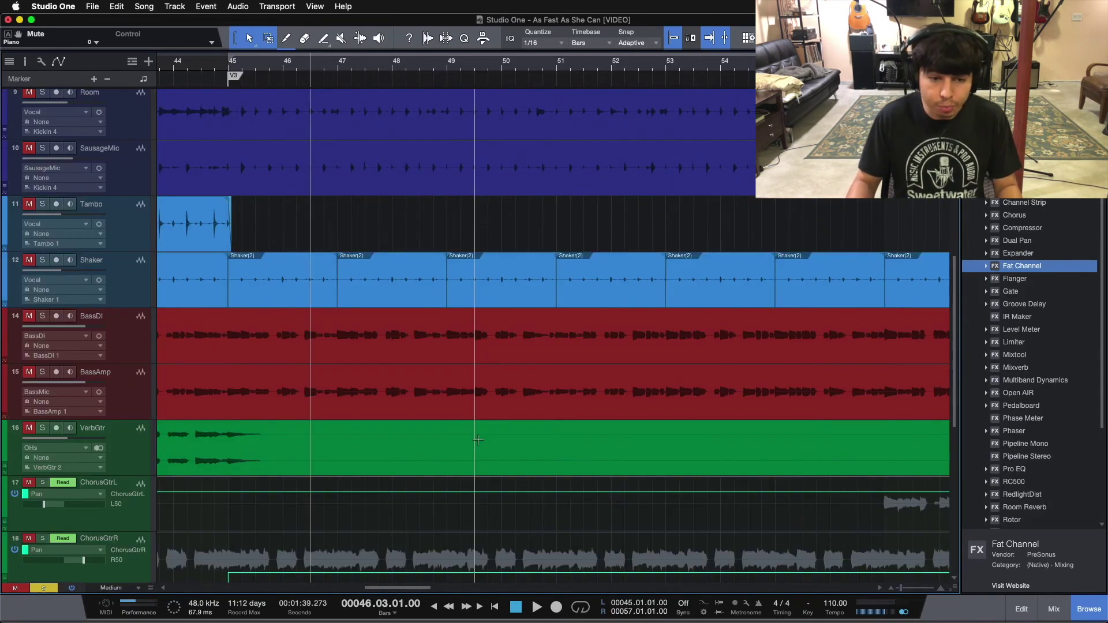
scroll(478, 440, down, 10)
scroll(478, 439, left, 2)
key(space)
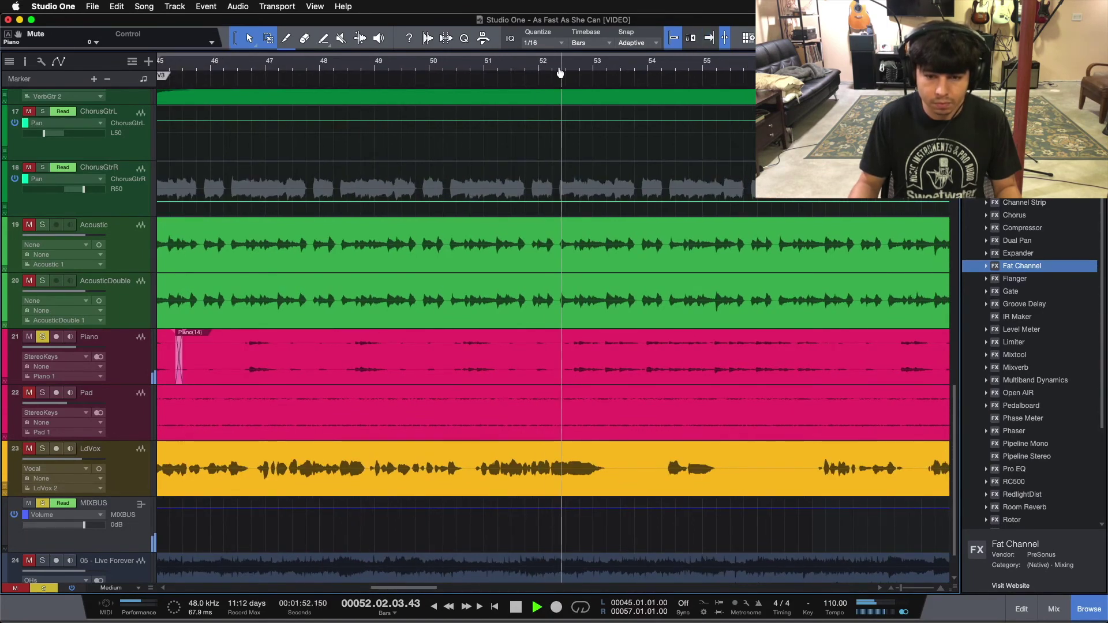
Zoom to bars 42–56, replay from bar 46, and unsolo the Piano track
drag(559, 72, 580, 65)
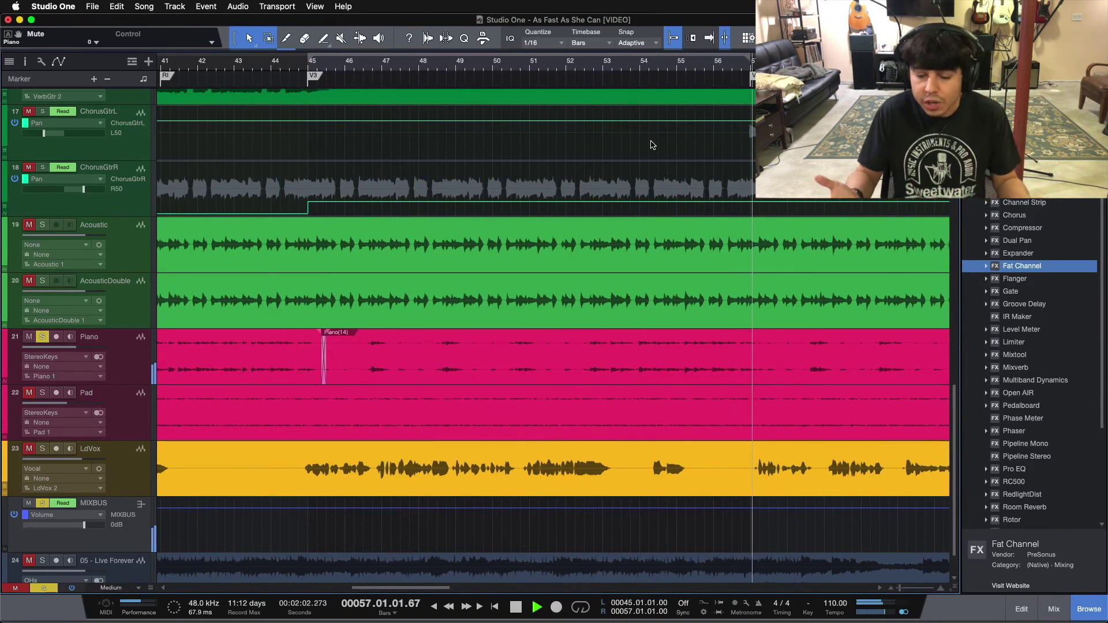
key(f)
key(space)
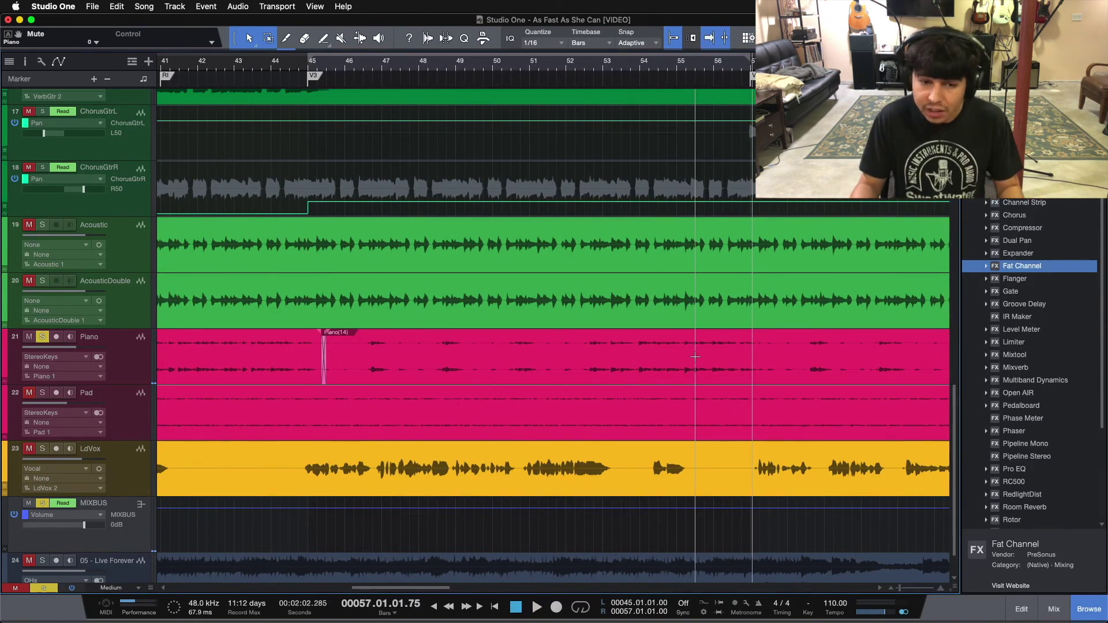
click(373, 71)
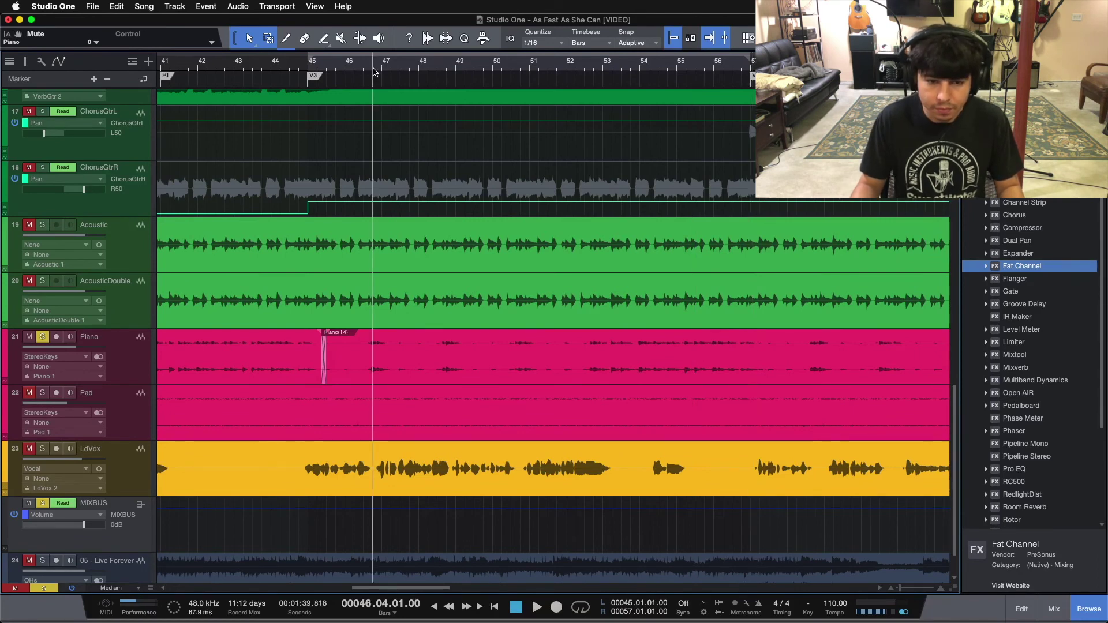
key(space)
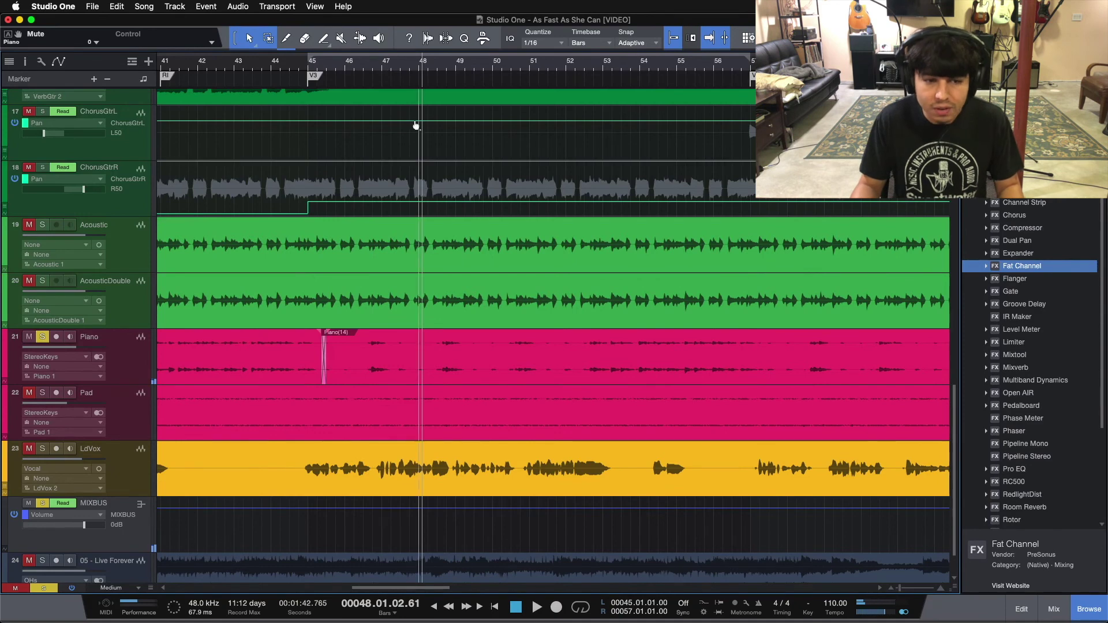
key(s)
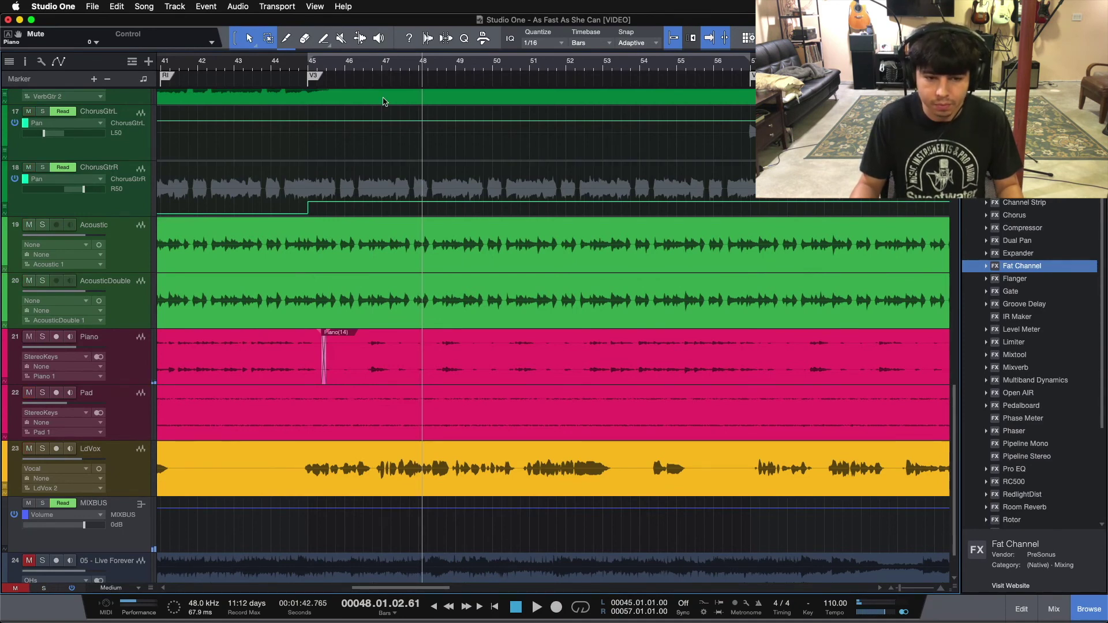
click(386, 80)
key(space)
key(e)
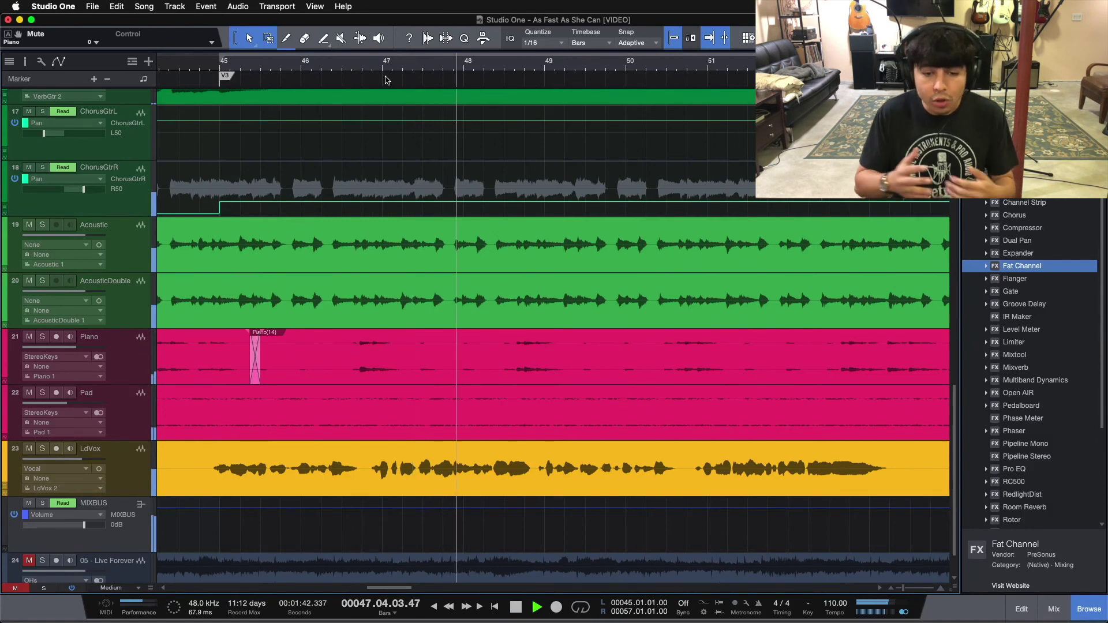
key(space)
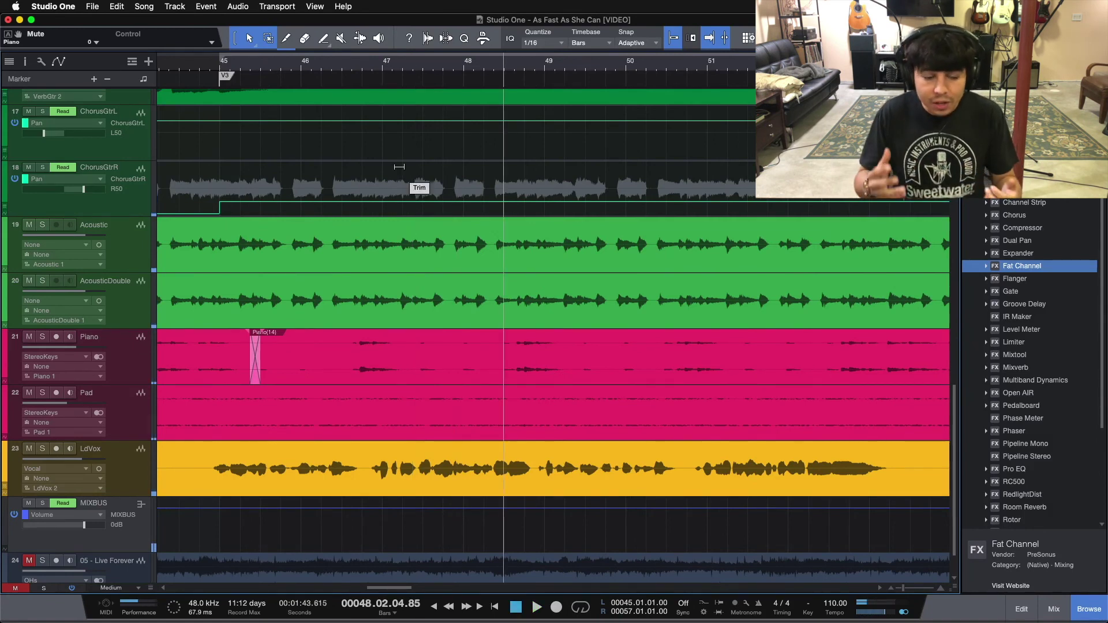